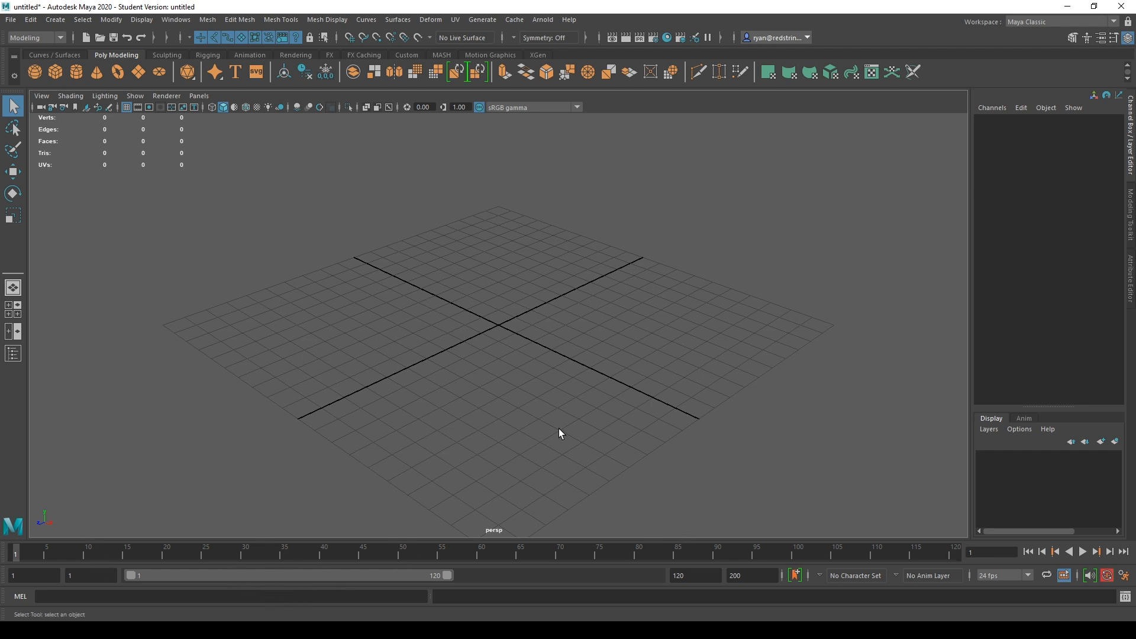
Step: Switch the workspace to Modeling - Standard
click(1046, 22)
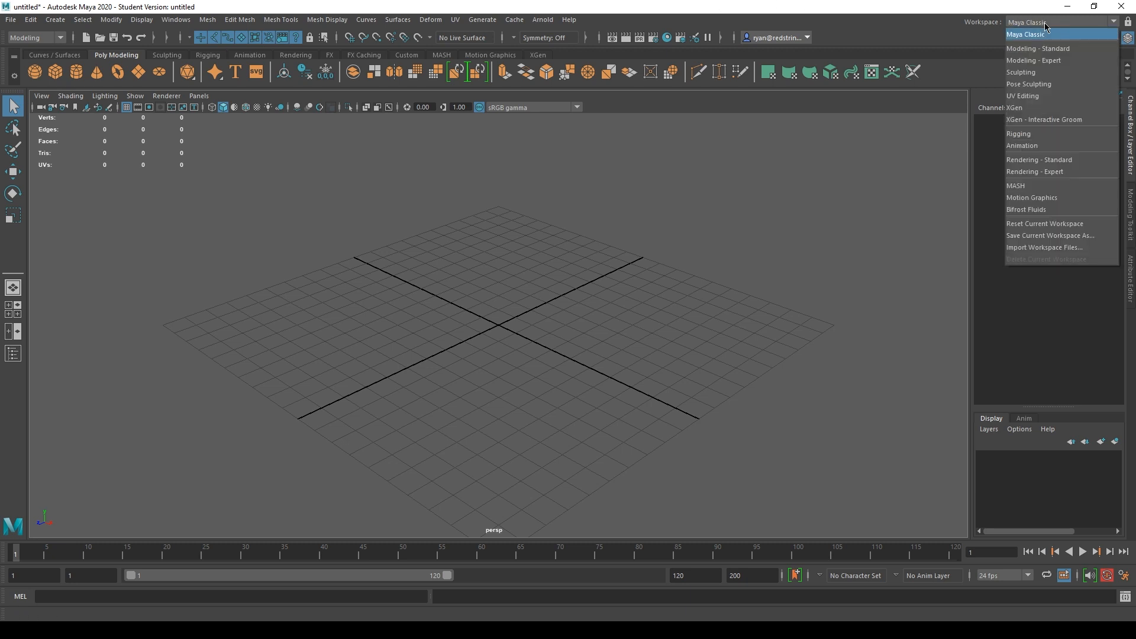
click(1061, 51)
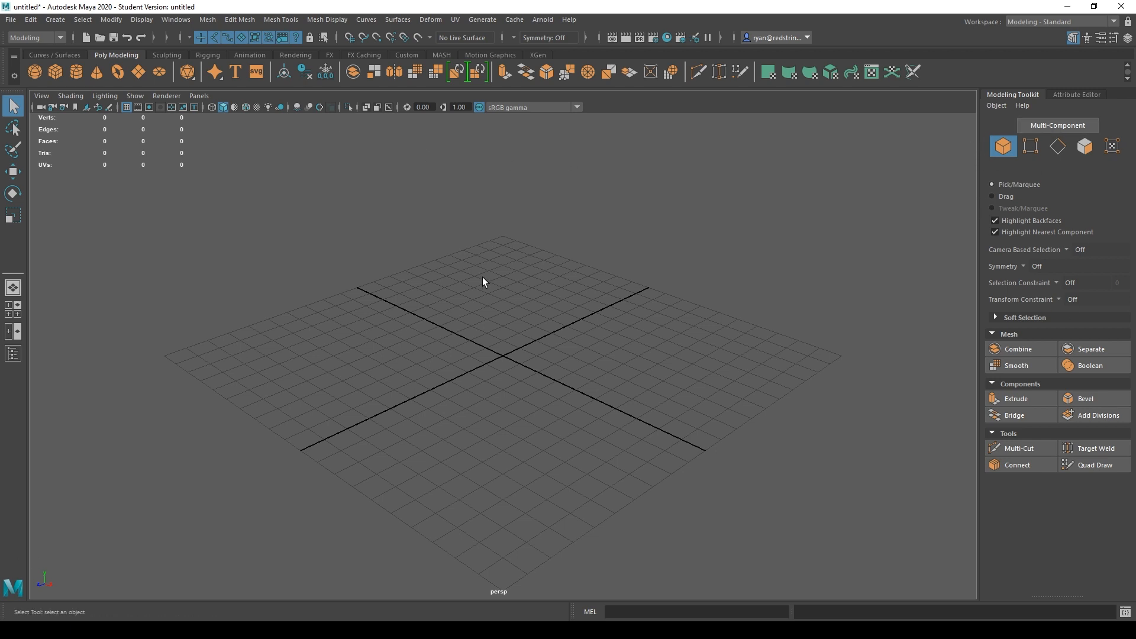
mouse_move(436, 378)
alt+mouse_down()
mouse_move(509, 373)
mouse_move(444, 371)
alt+mouse_up()
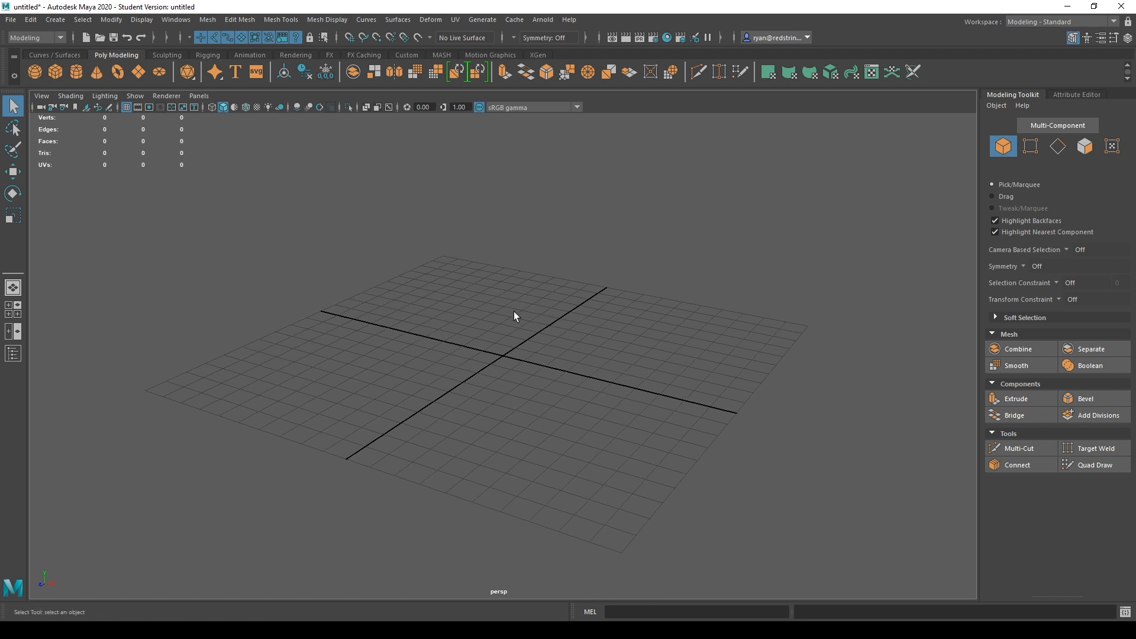
Step: Create a polygon cube at the origin and scale it uniformly to about 96.82
click(52, 72)
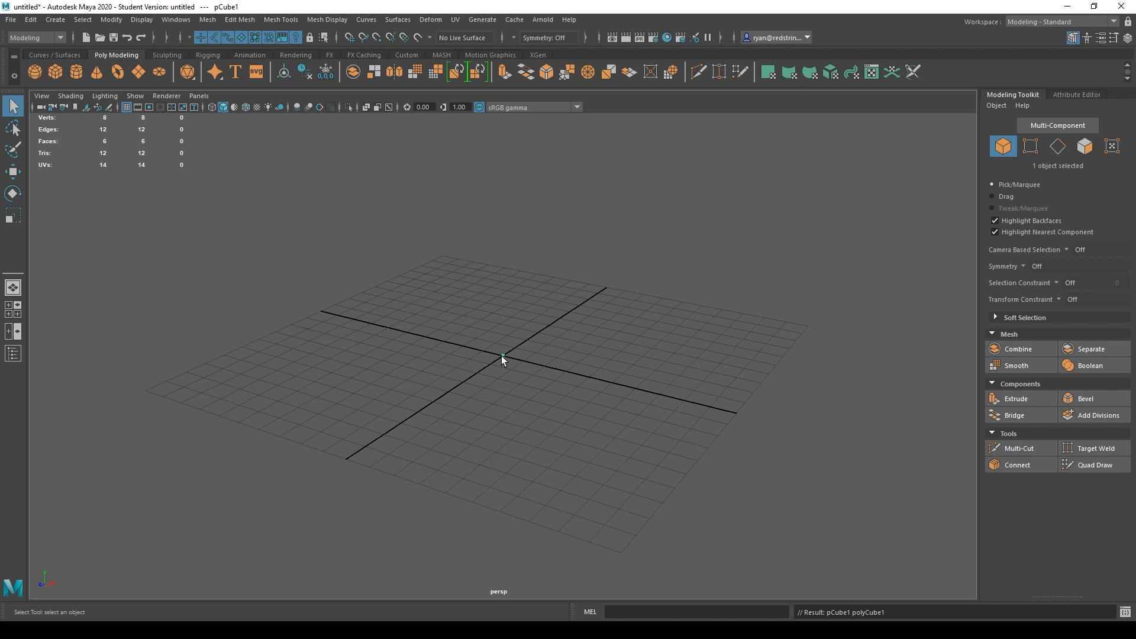
key(r)
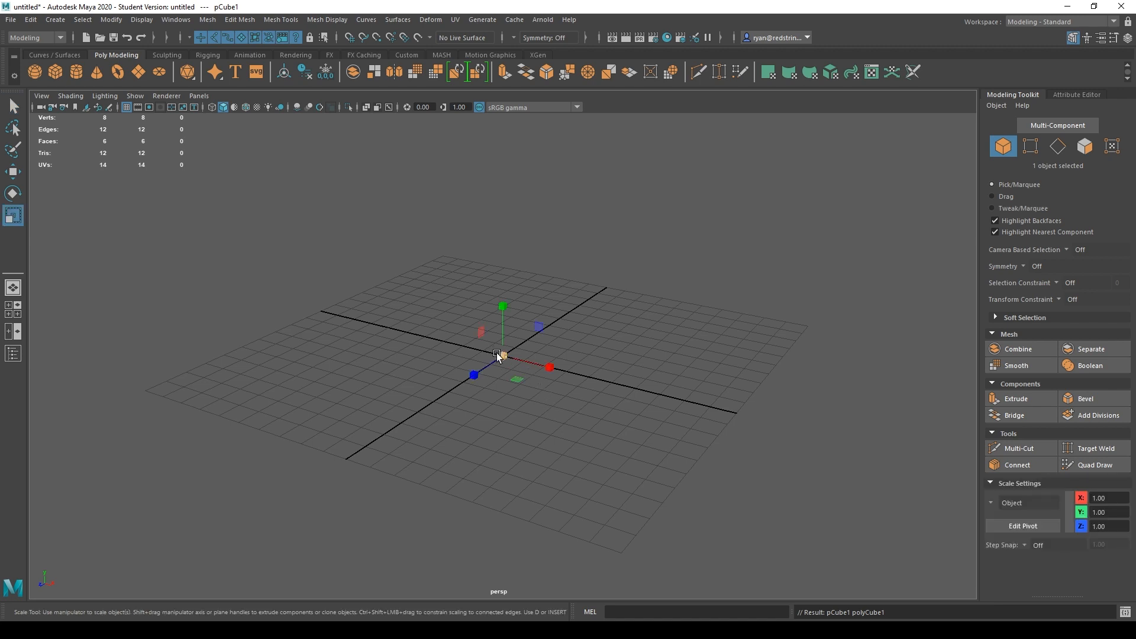
drag(503, 353, 702, 360)
Step: Move the cube up along the Y axis to about 50.57 so it rests near the grid
key(w)
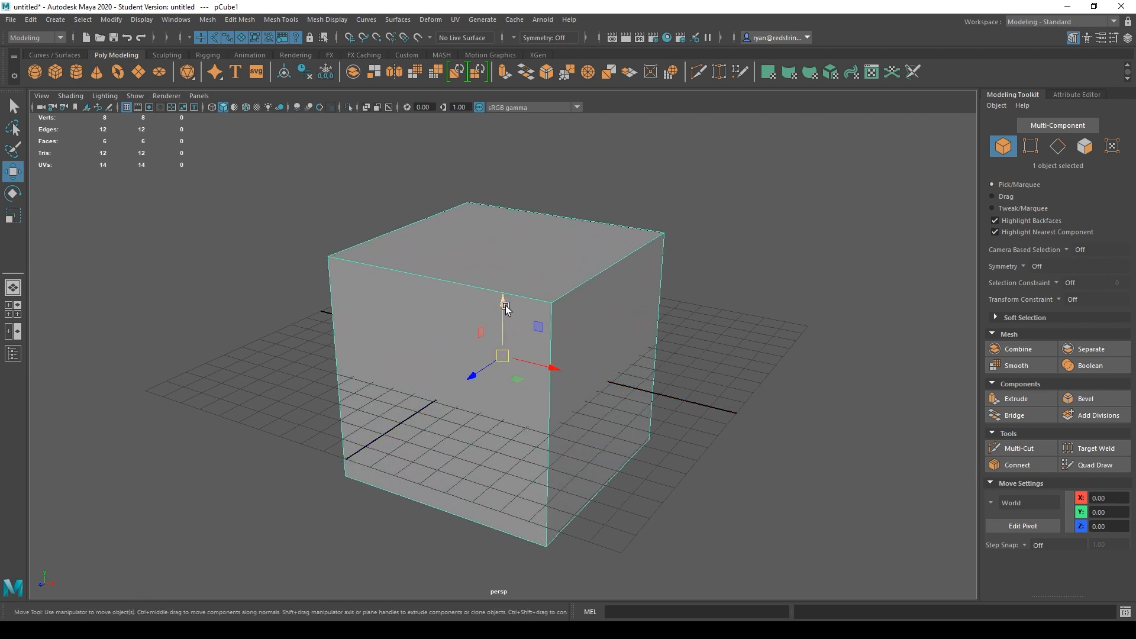
drag(504, 303, 503, 179)
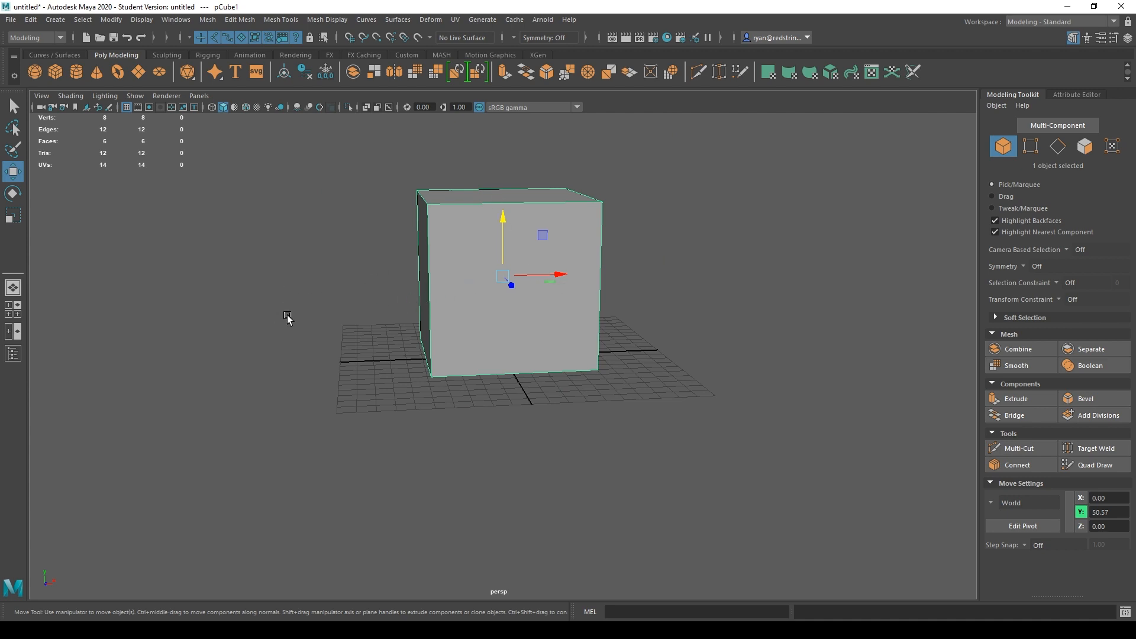
alt+drag(290, 319, 490, 261)
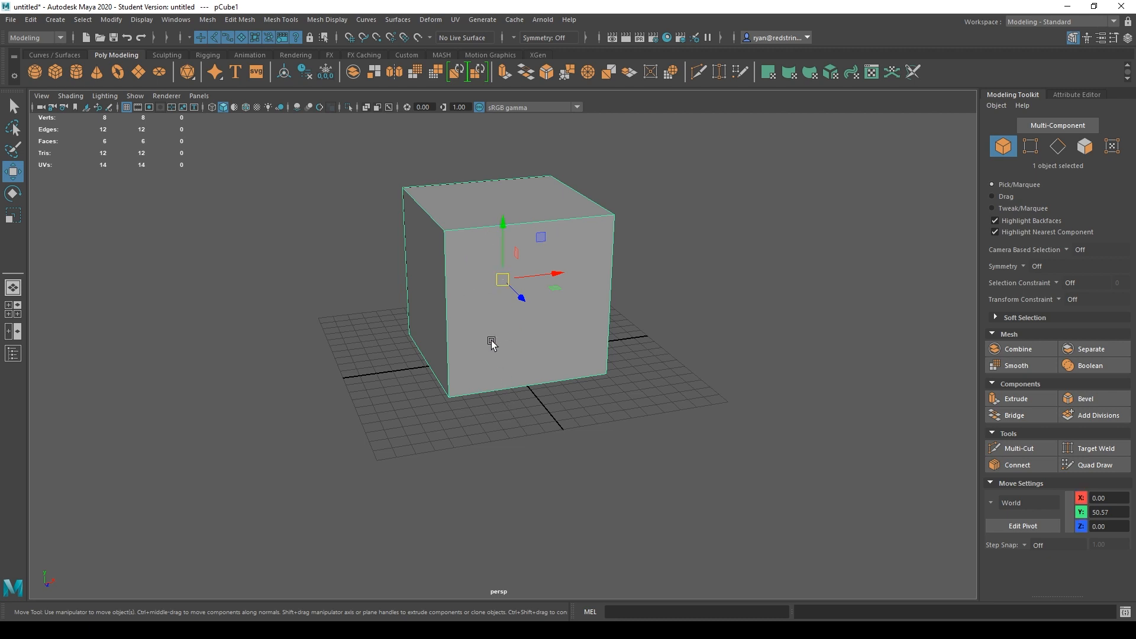
key(e)
key(r)
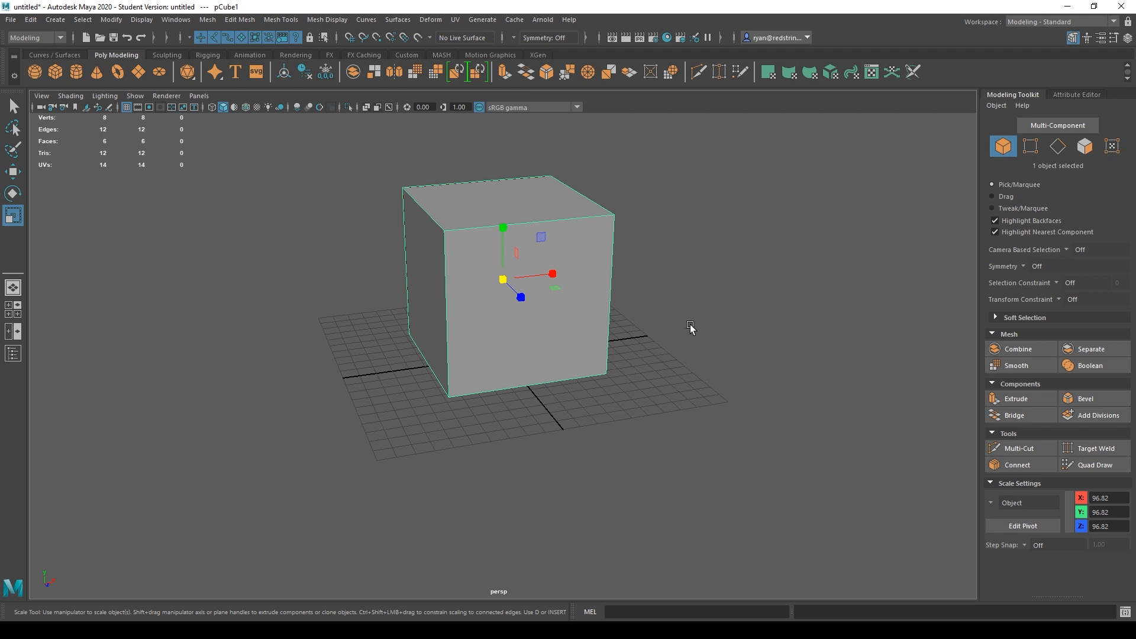
key(q)
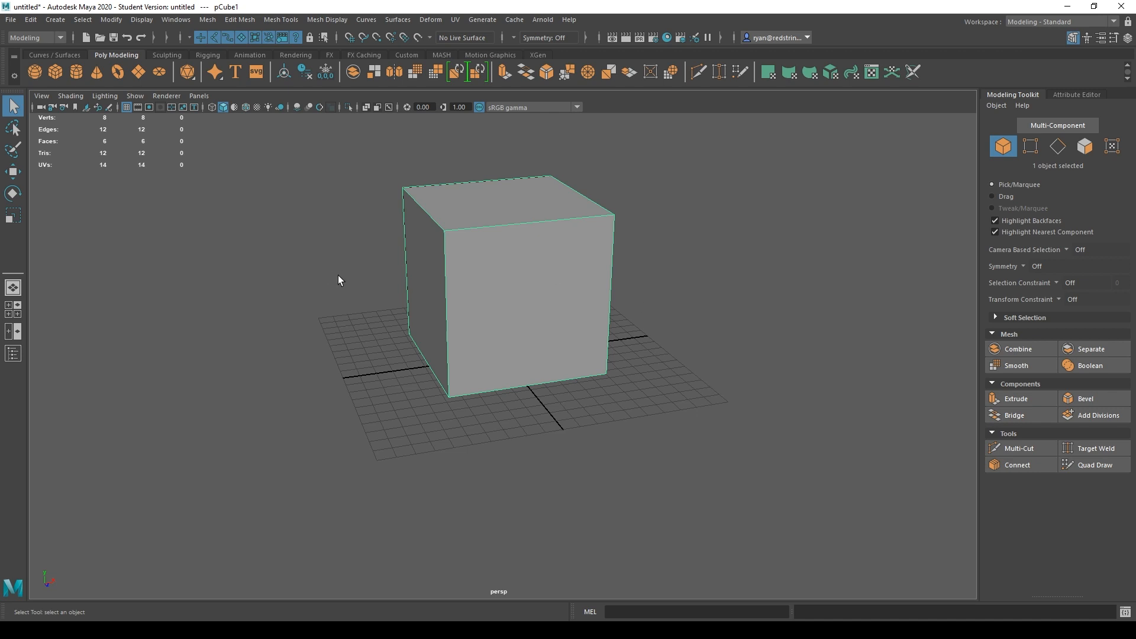
alt+drag(587, 357, 741, 311)
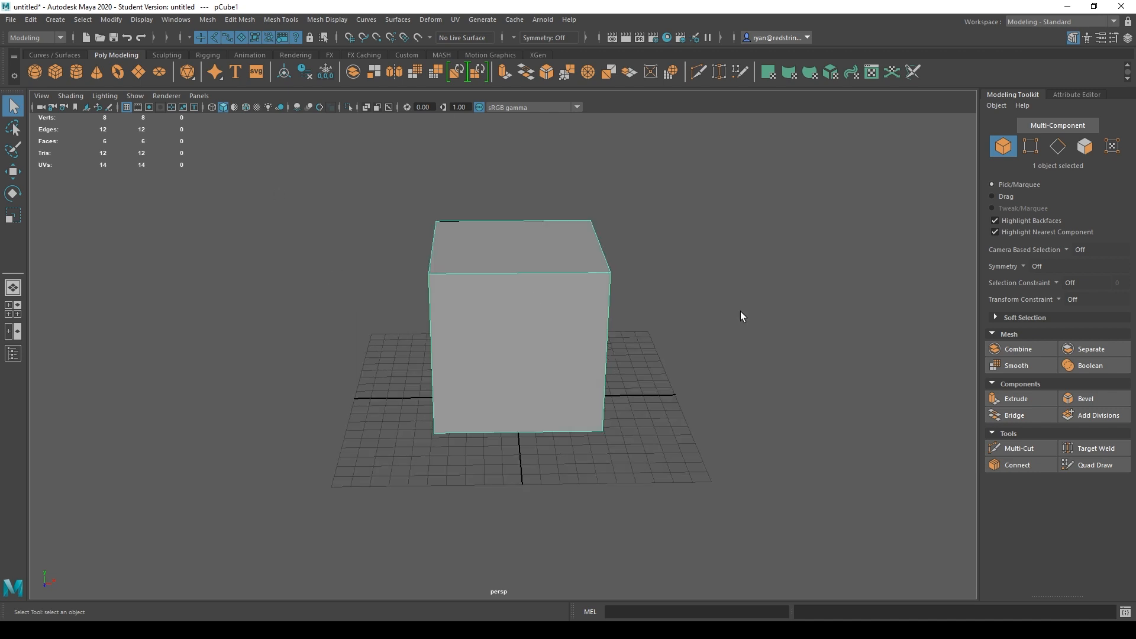
Step: Enter vertex selection on the cube and select its two upper front corner vertices
right_click(545, 294)
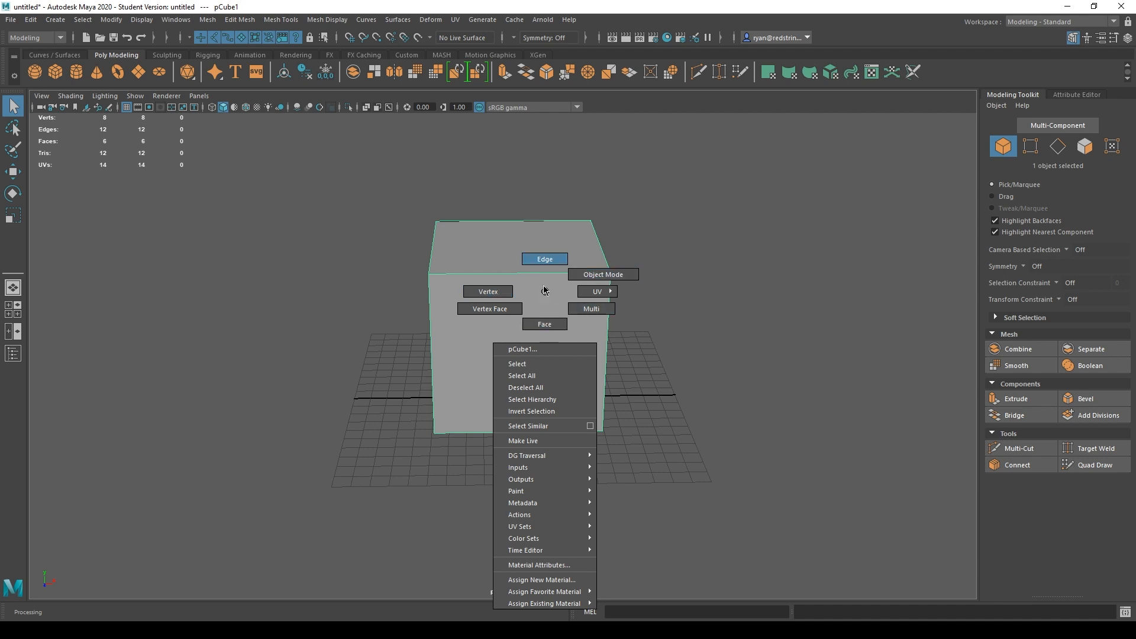
right_drag(510, 296, 510, 296)
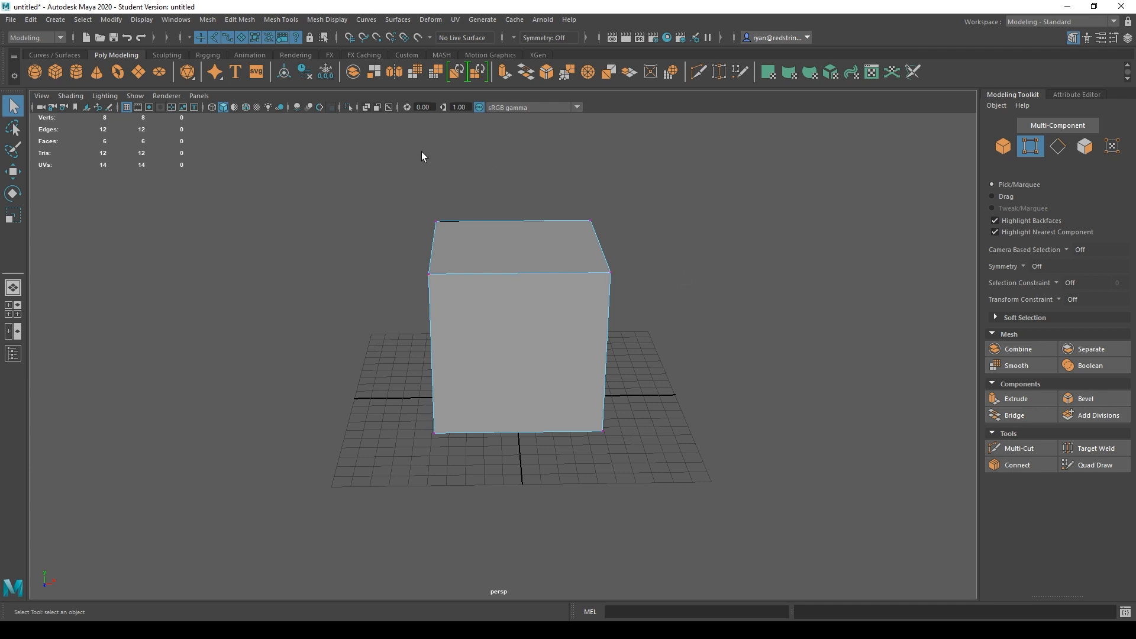
click(429, 281)
shift+click(616, 275)
alt+drag(422, 269, 471, 289)
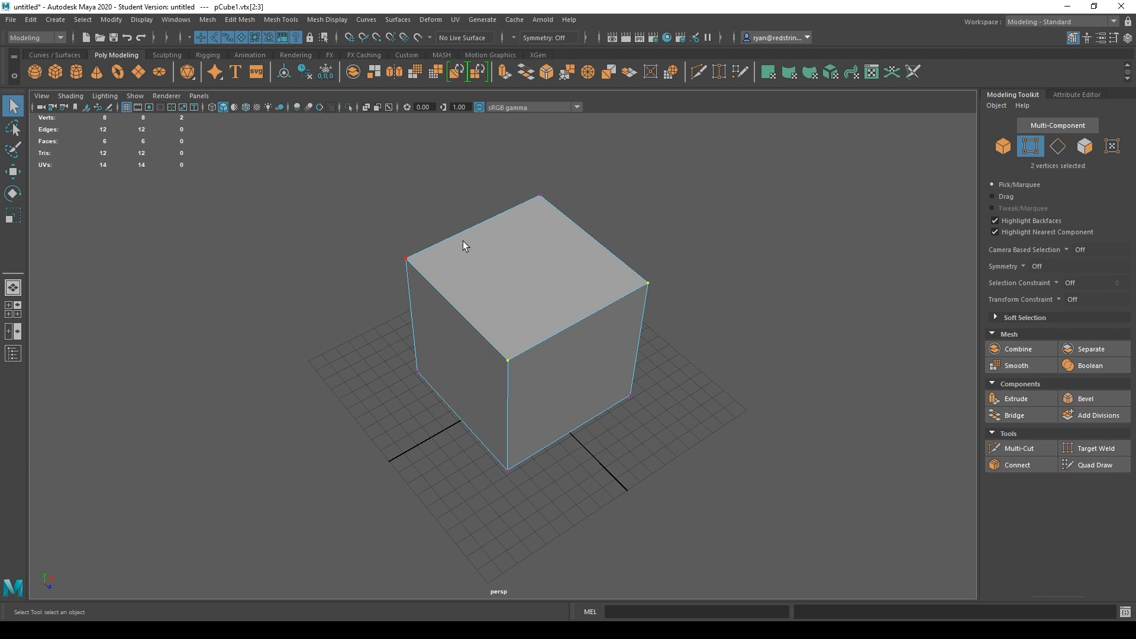
Step: Select the cube's top face in face selection and return the cube to object mode
right_click(512, 246)
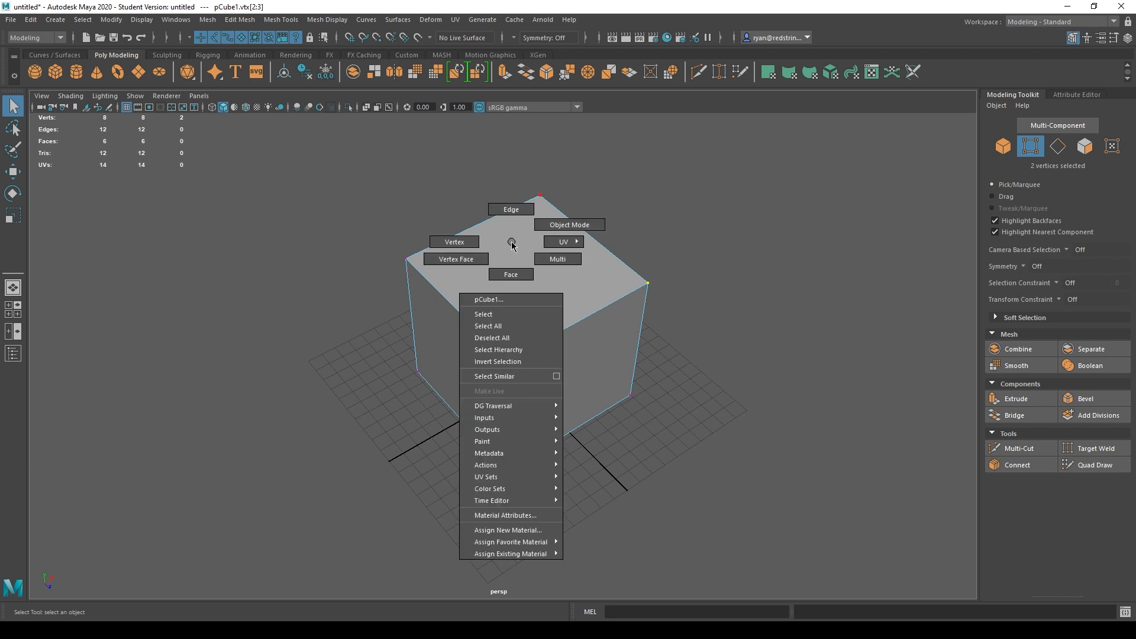
click(512, 274)
click(536, 265)
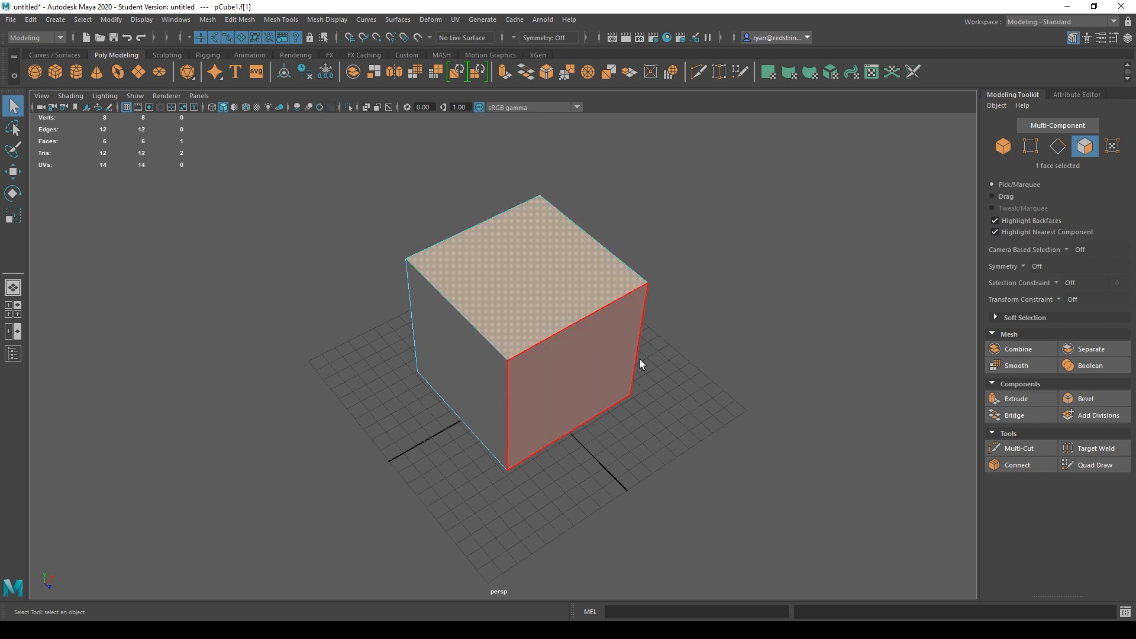
mouse_move(643, 360)
alt+mouse_down()
mouse_move(619, 353)
mouse_move(656, 342)
alt+mouse_up()
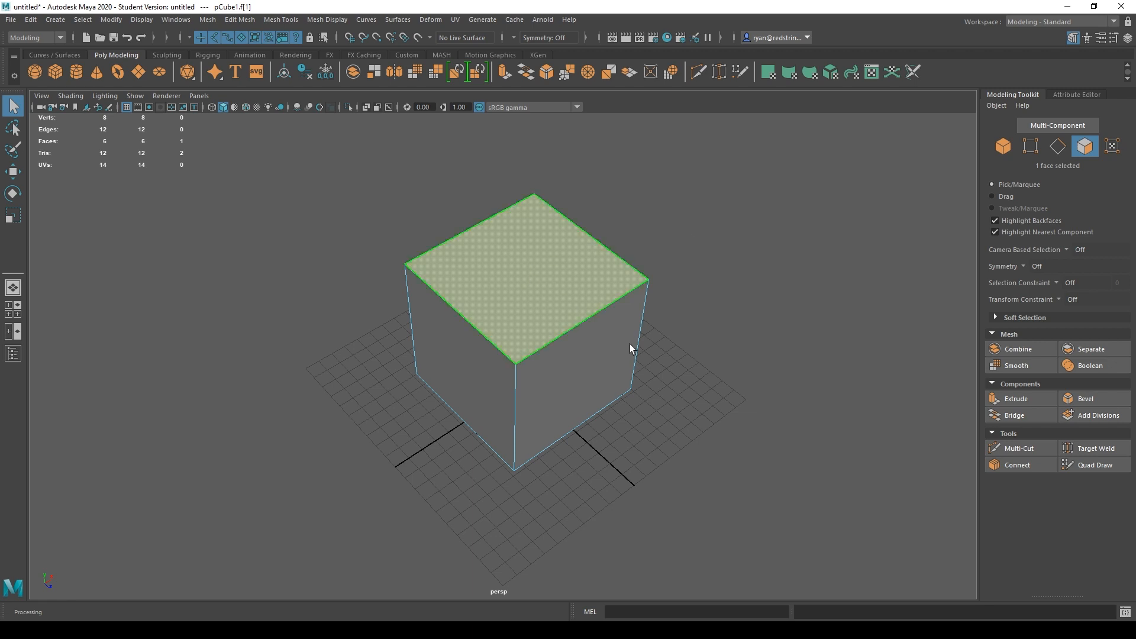
alt+drag(612, 357, 499, 295)
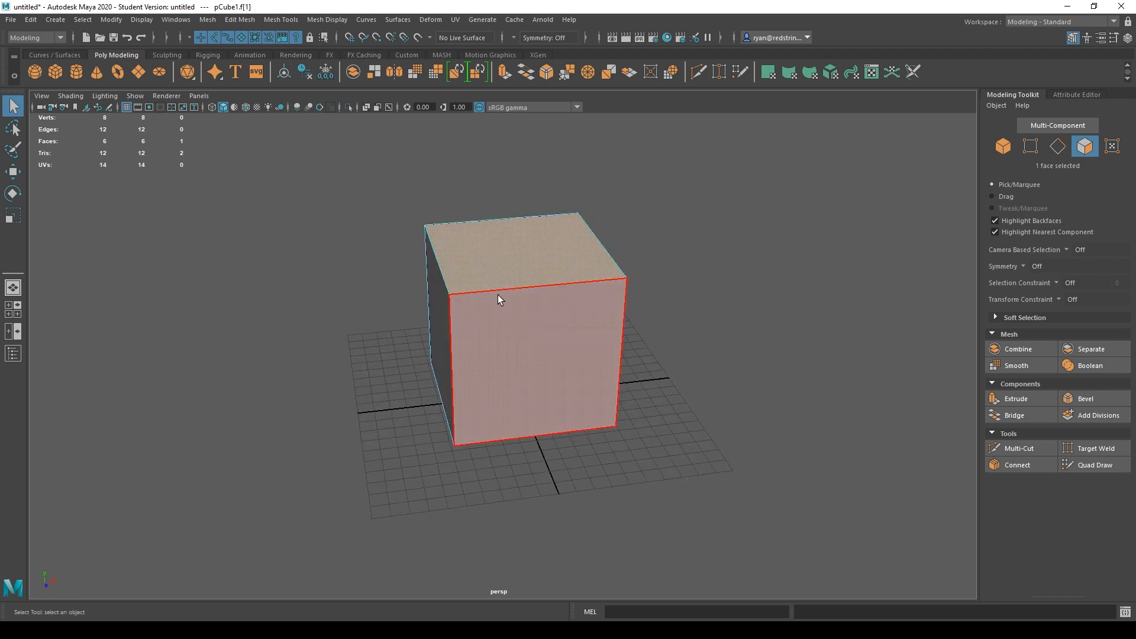
right_drag(524, 199, 574, 173)
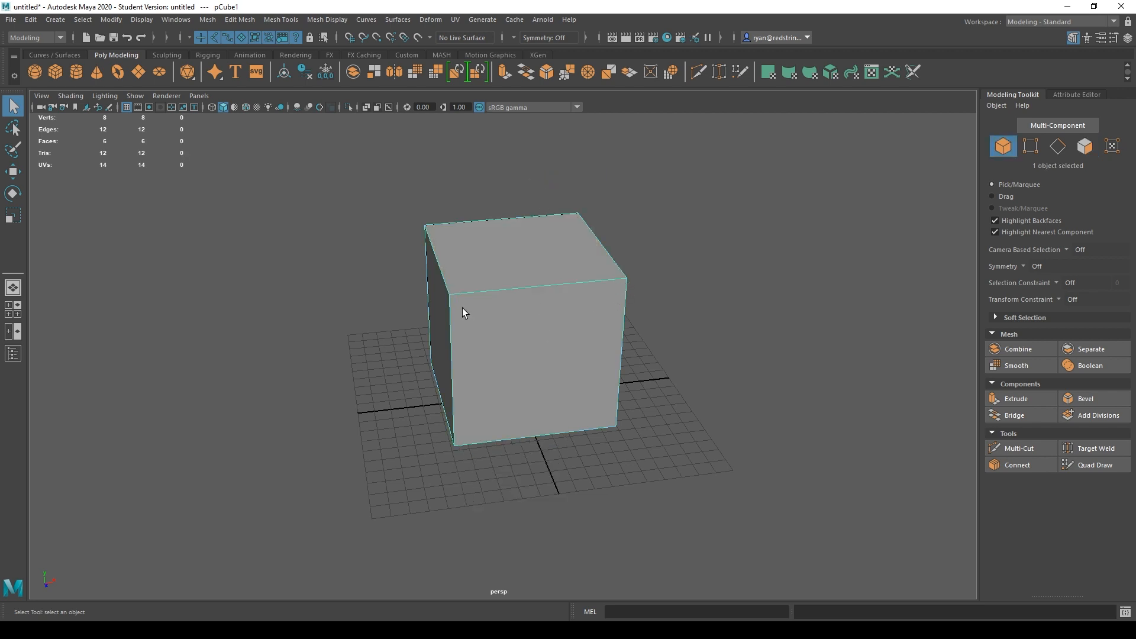
Step: Examine the cube's faces, edges and corners from several sides
alt+drag(463, 307, 450, 273)
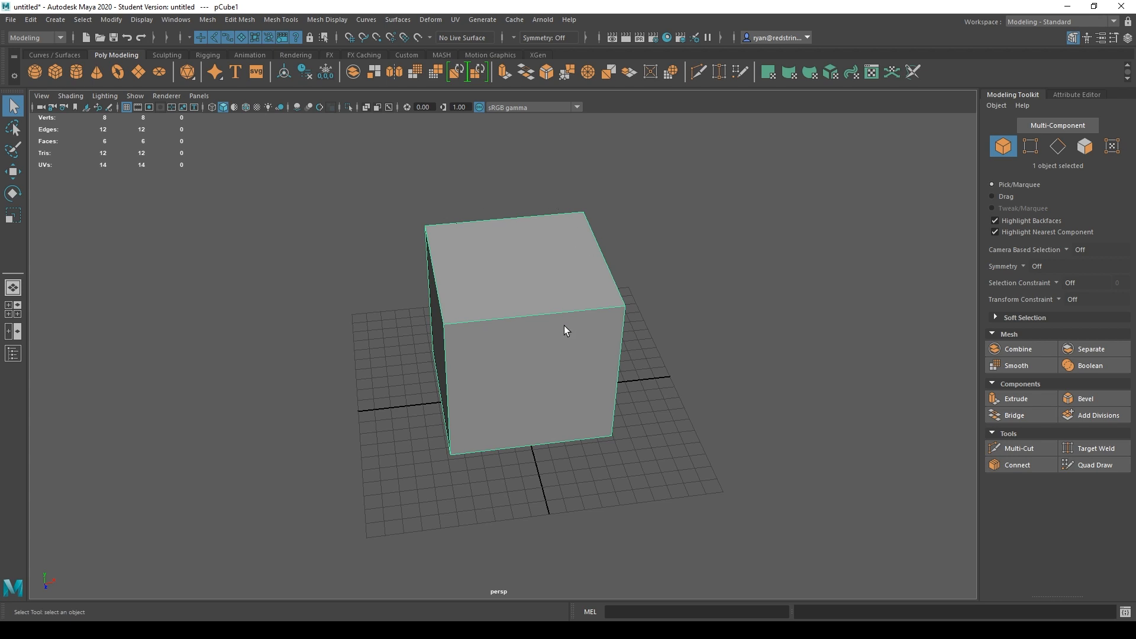
alt+drag(421, 312, 538, 282)
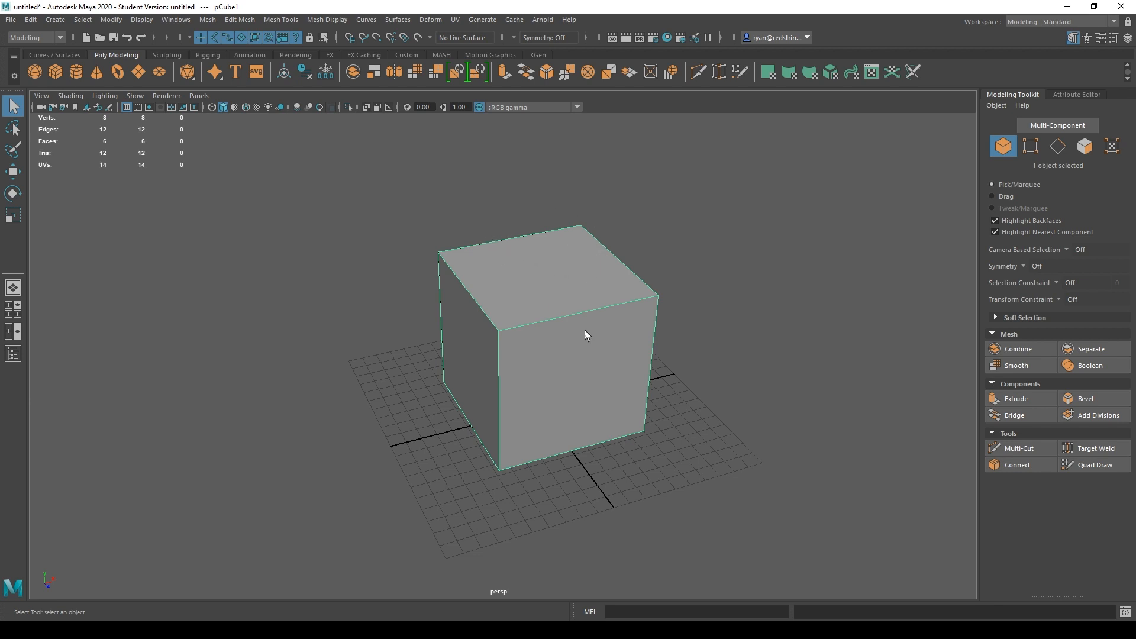
alt+drag(585, 330, 642, 265)
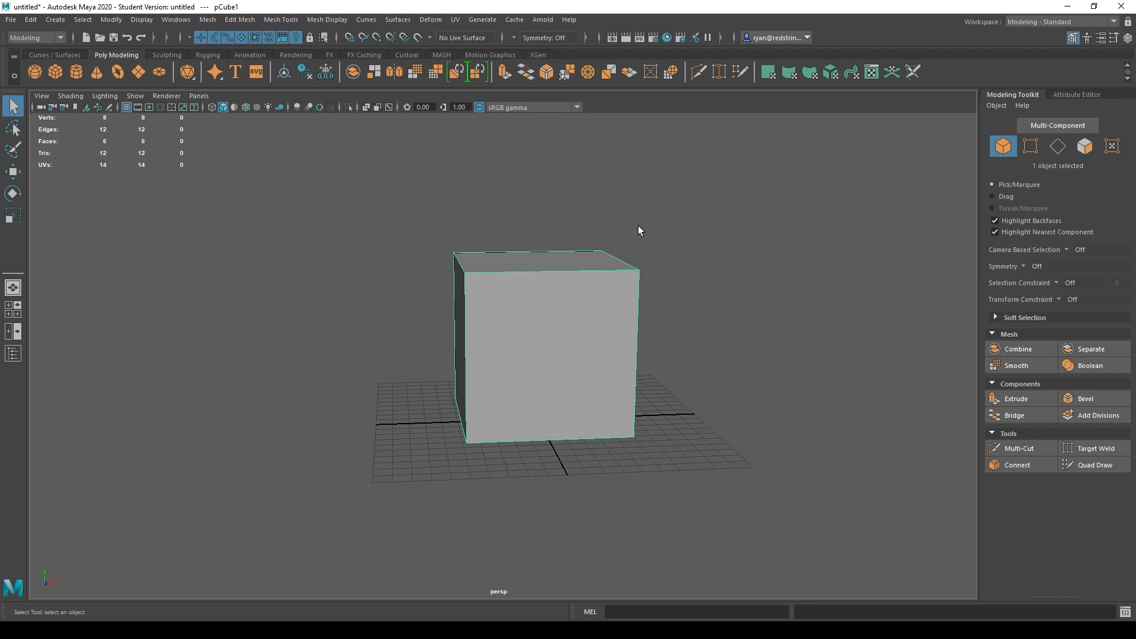
alt+drag(638, 225, 460, 186)
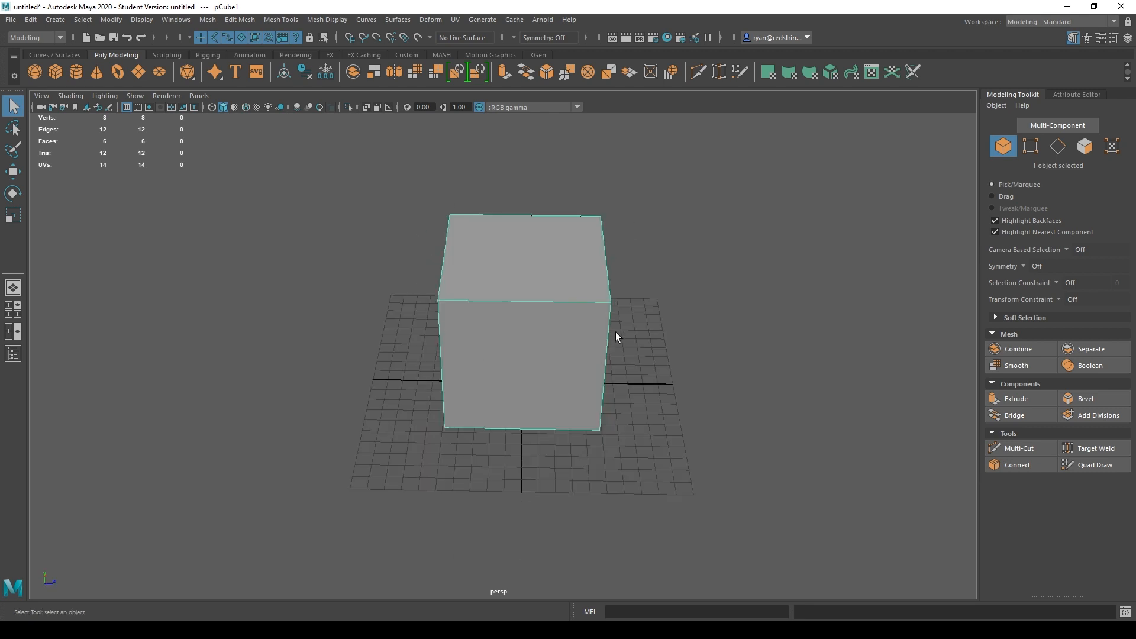
alt+drag(429, 341, 553, 325)
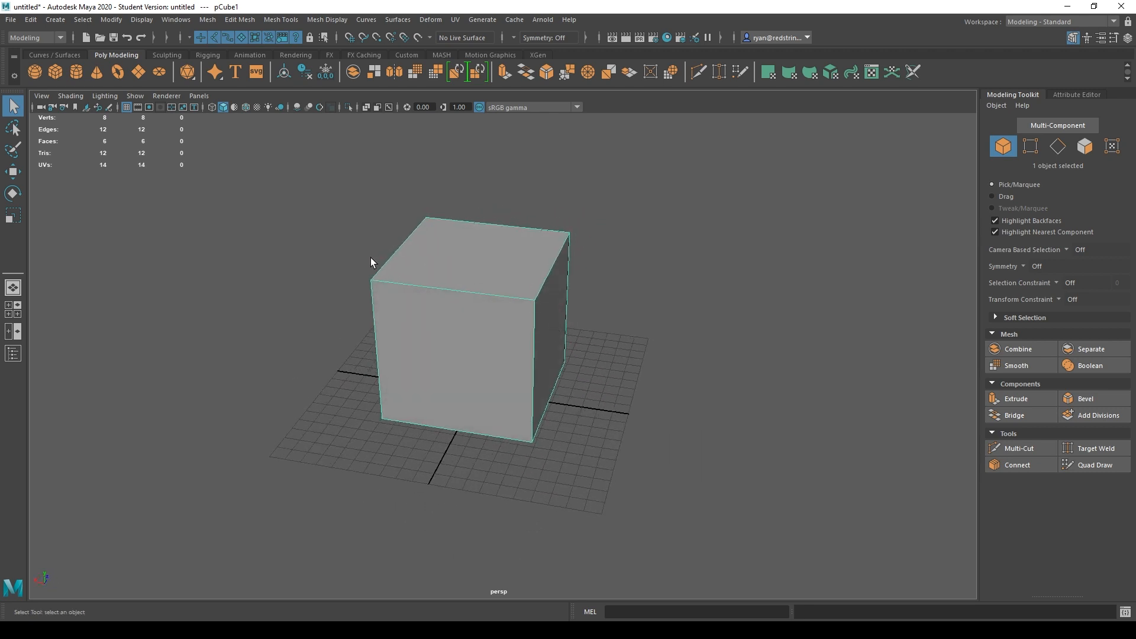
alt+drag(370, 258, 366, 362)
alt+drag(522, 353, 561, 371)
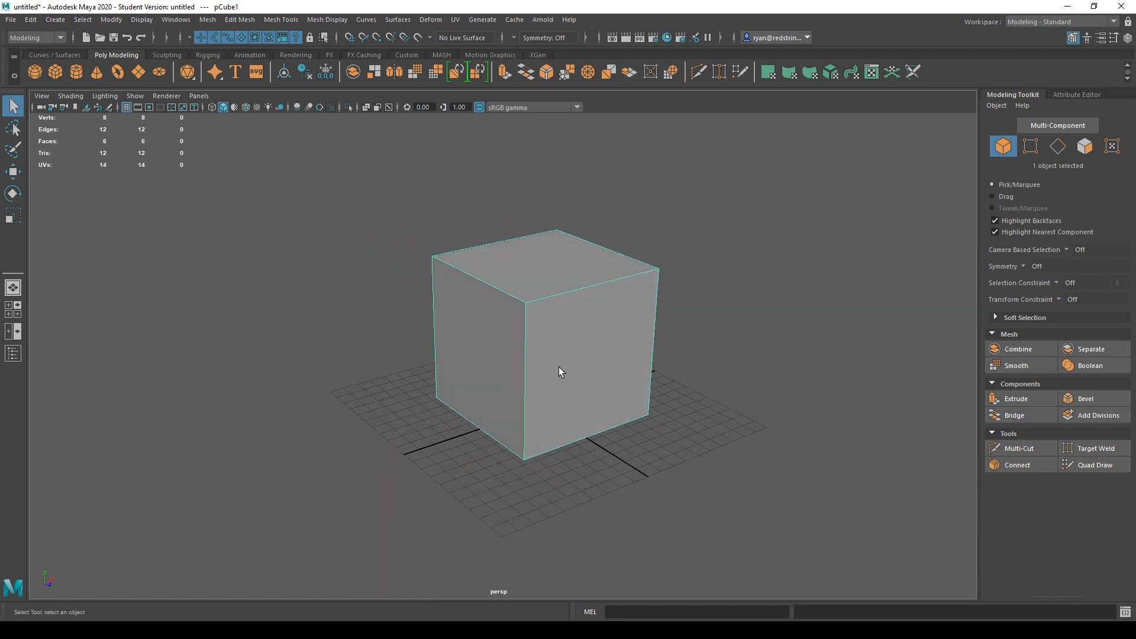
Step: In vertex mode, lower the two top vertices on the cube's negative X side to slope the top face
alt+drag(570, 311, 436, 318)
right_drag(436, 318, 387, 315)
drag(345, 256, 300, 250)
key(w)
alt+drag(376, 322, 502, 318)
click(440, 277)
drag(438, 277, 460, 354)
click(432, 258)
drag(432, 258, 449, 350)
alt+drag(525, 322, 474, 363)
Step: Align the vertices within the lower and upper top pairs by scaling them along the X and Y axes
key(r)
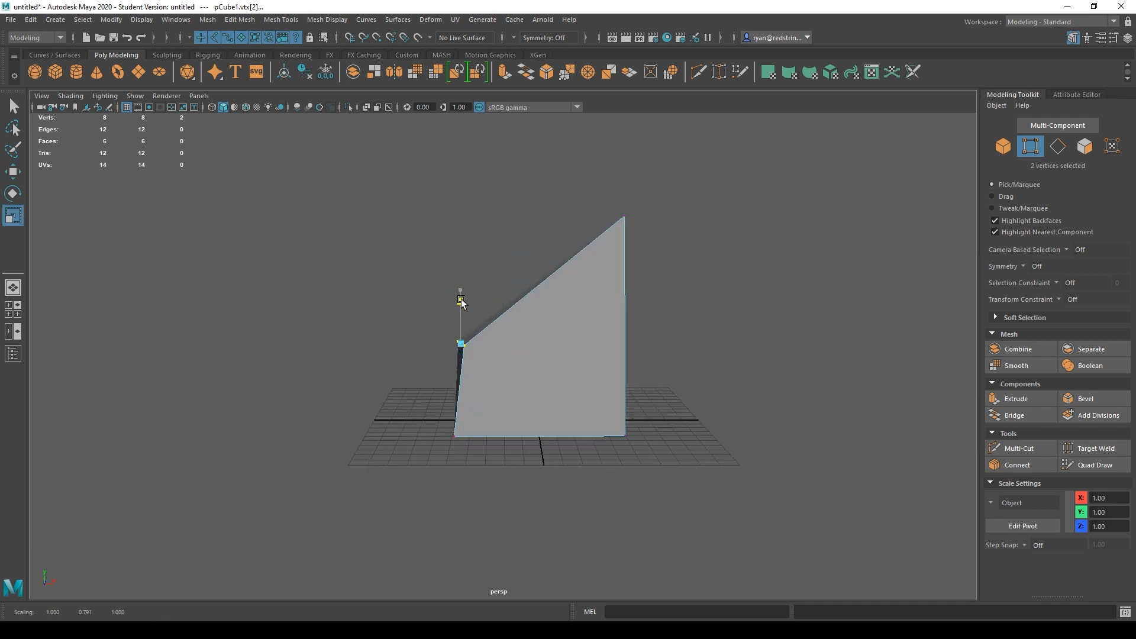
drag(513, 345, 449, 352)
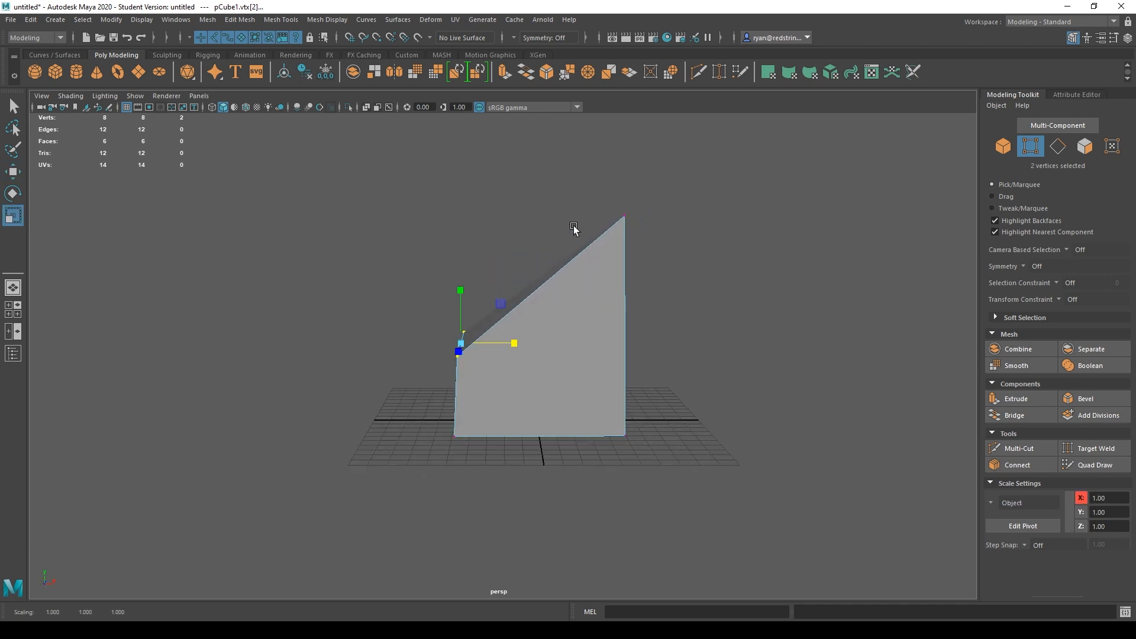
drag(561, 178, 723, 305)
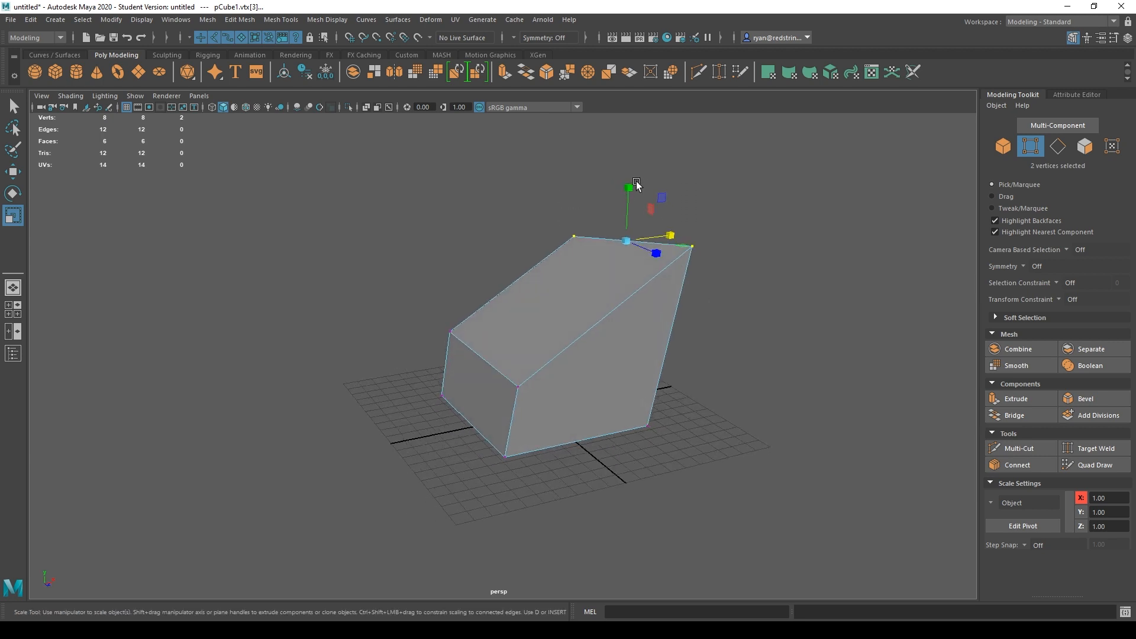
drag(636, 184, 633, 260)
alt+drag(499, 329, 590, 315)
Step: Flatten the block's two opposite sloped sides by scaling each side's four vertices along the Z axis
drag(317, 194, 491, 471)
drag(507, 328, 424, 337)
drag(525, 206, 739, 463)
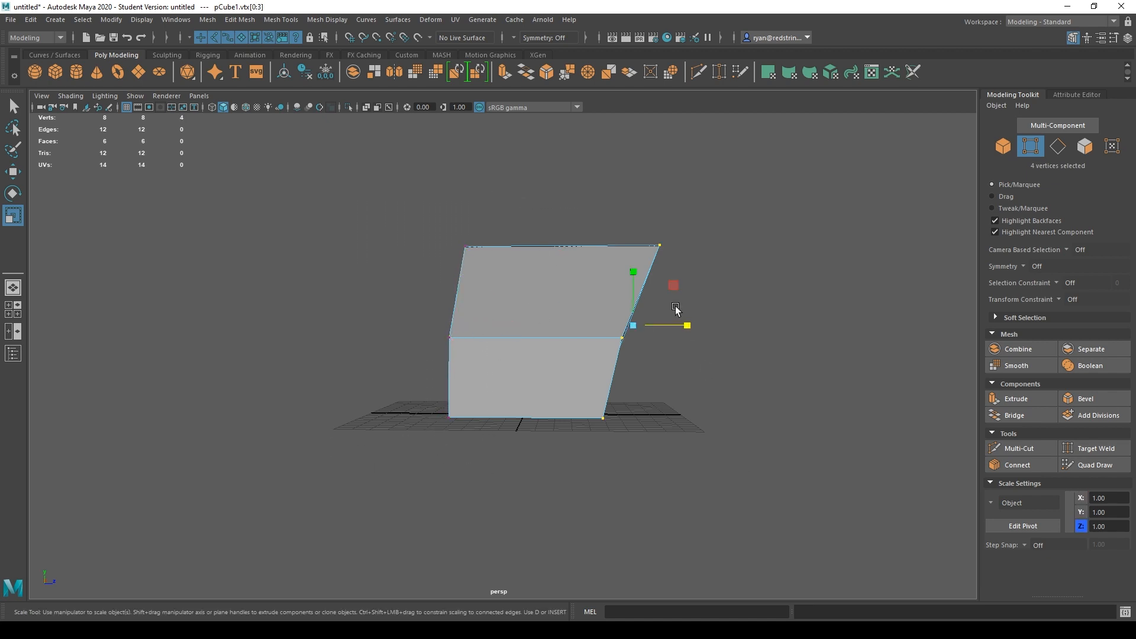
drag(688, 327, 588, 334)
alt+drag(737, 341, 641, 342)
click(637, 315)
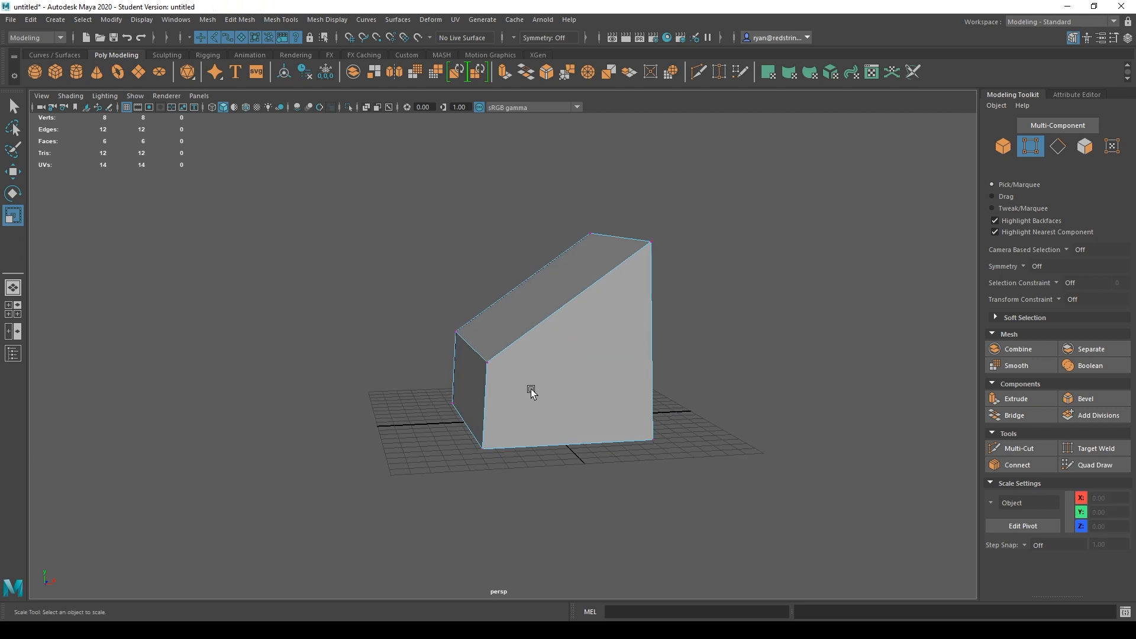
alt+drag(531, 392, 620, 383)
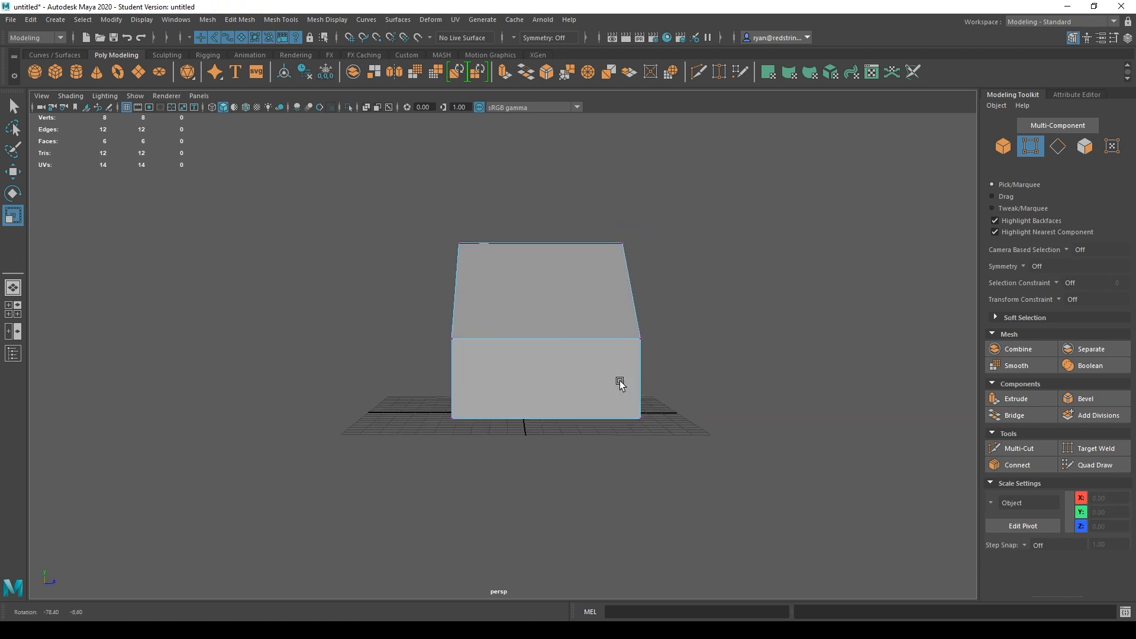
Step: Try rotating the four vertices of one sloped side about the X axis, and undo the rotation
drag(328, 201, 490, 450)
key(e)
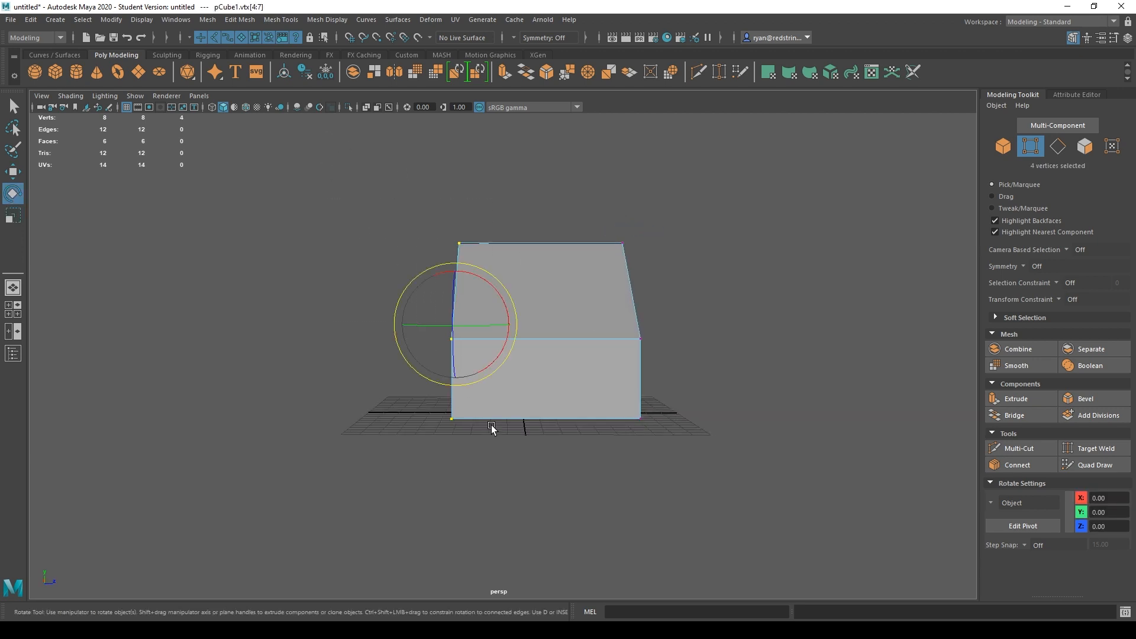
mouse_move(488, 285)
mouse_down()
mouse_move(500, 307)
mouse_move(454, 264)
mouse_move(525, 309)
mouse_move(496, 286)
mouse_up()
key(ctrl+z)
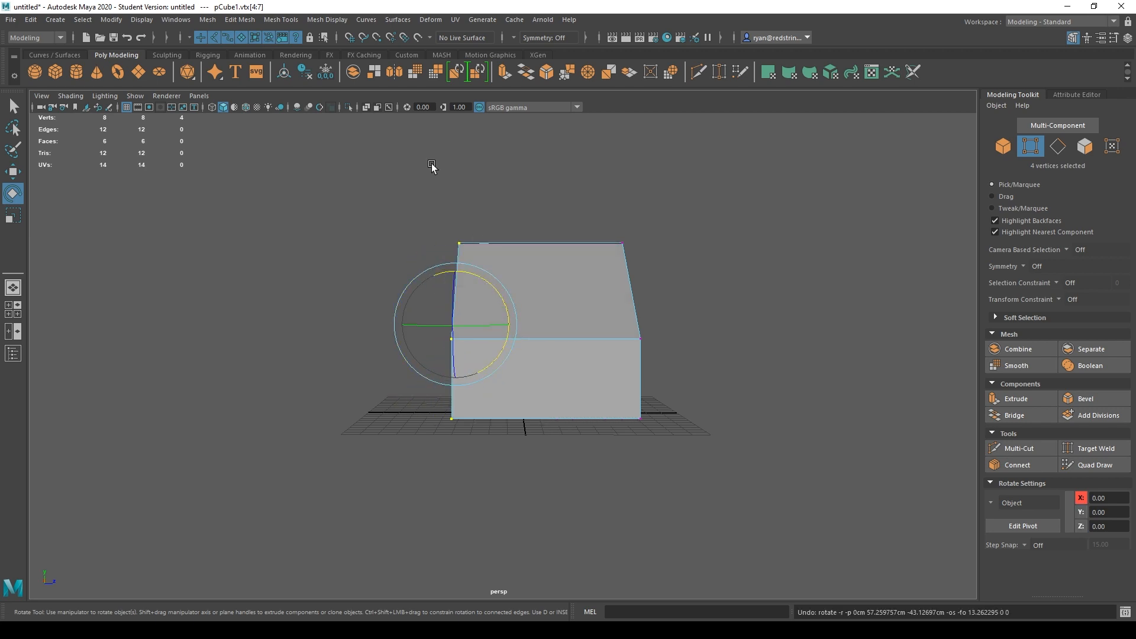
Step: Select the single highest vertex on that side and try rotating it about the X axis
drag(430, 162, 548, 261)
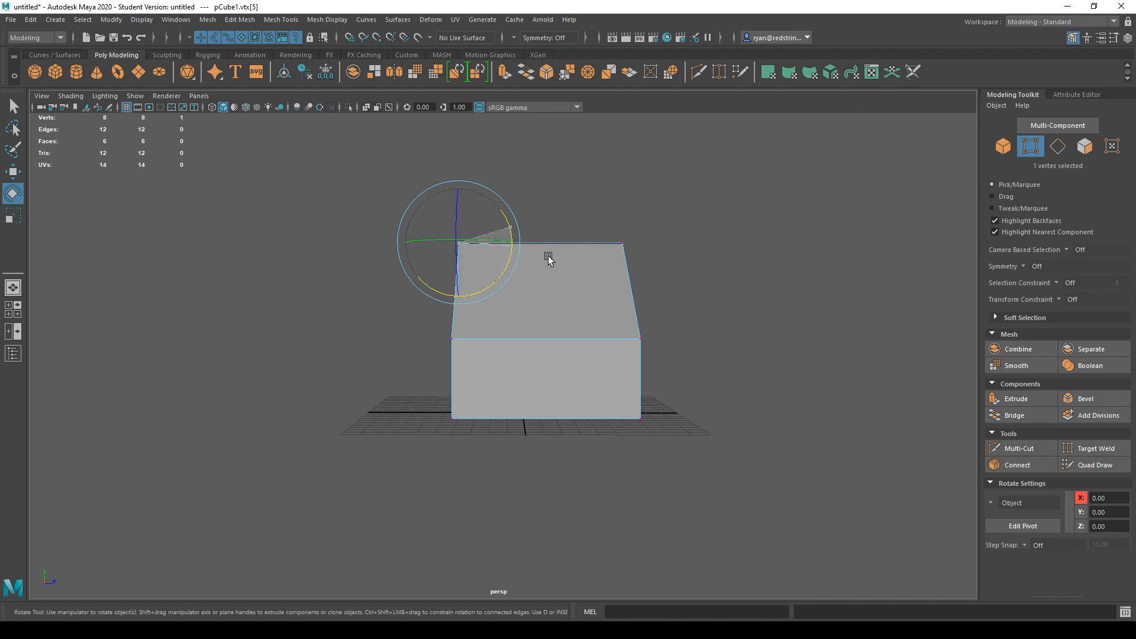
drag(522, 212, 562, 279)
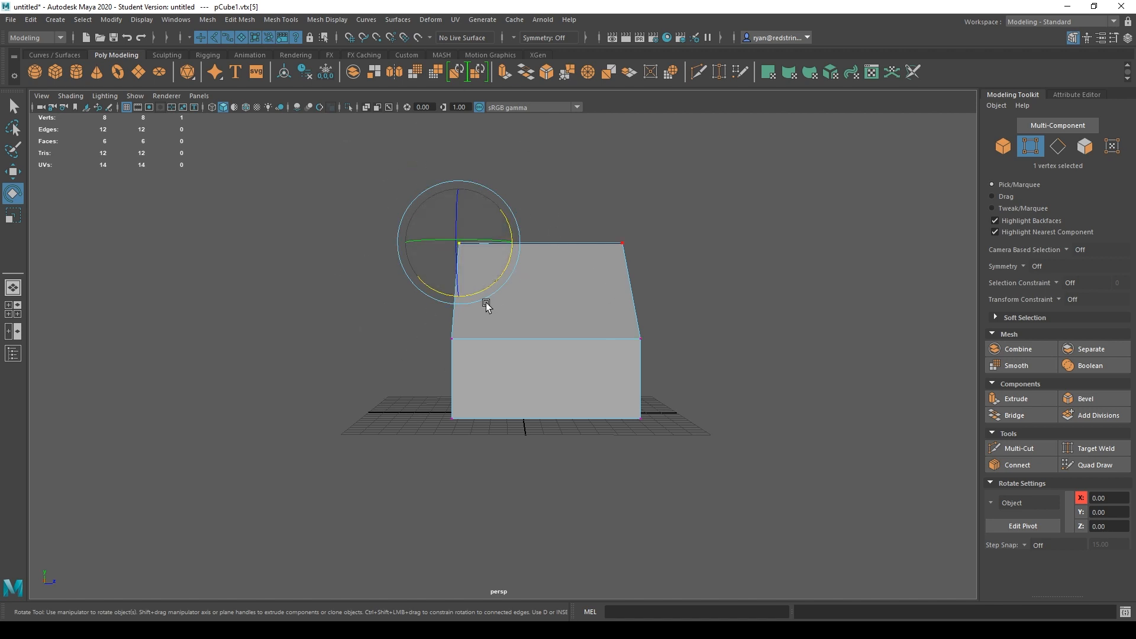
Step: Switch to edge selection, select the block's highest edge and rotate it so the sloped top tilts toward one end
alt+drag(487, 304, 518, 315)
right_drag(521, 287, 527, 254)
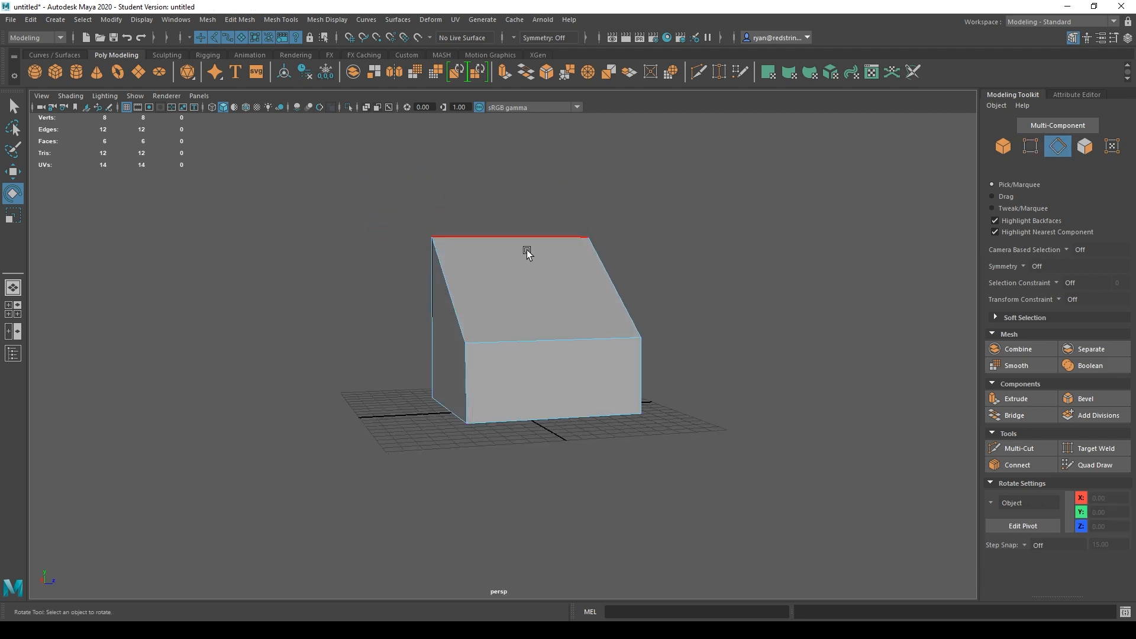
click(513, 239)
alt+drag(601, 264, 487, 211)
alt+drag(467, 302, 619, 291)
Step: Switch to face selection, select the block's sloped top face and move it freely
right_click(508, 311)
click(507, 342)
click(533, 307)
key(w)
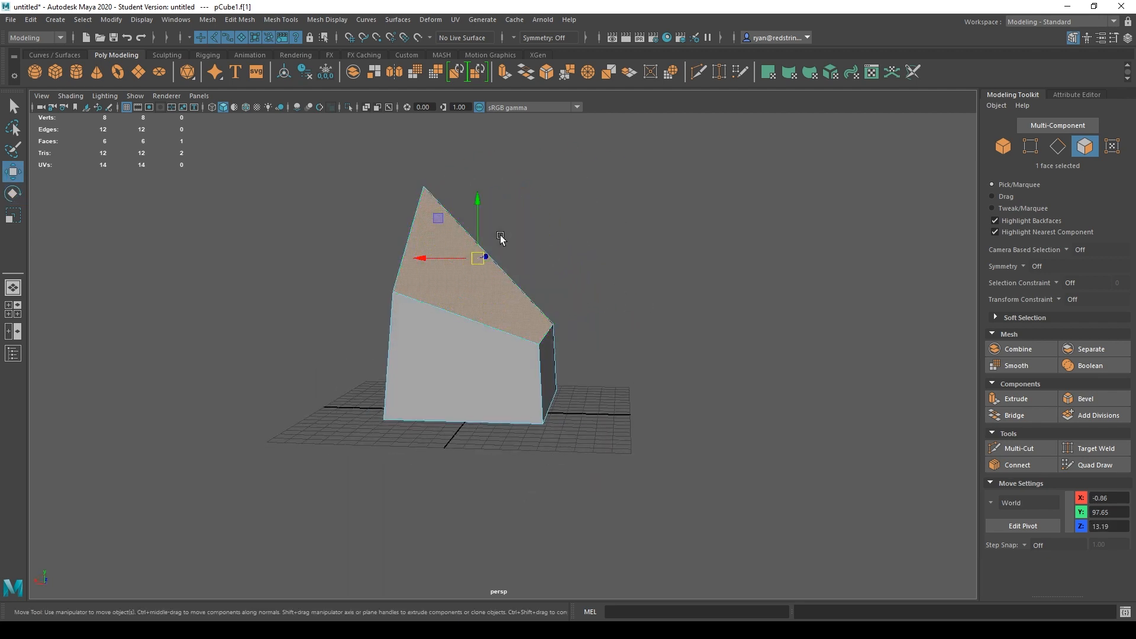
drag(479, 261, 538, 239)
Step: Rotate the selected top face and scale it to a different size
key(r)
key(e)
mouse_move(578, 205)
mouse_down()
mouse_move(586, 237)
mouse_move(585, 224)
mouse_up()
key(r)
drag(518, 239, 575, 343)
Step: Switch to vertex selection, select the two vertices at one end of the top face and scale them along Z
key(w)
right_drag(505, 318, 467, 320)
drag(500, 261, 599, 393)
key(r)
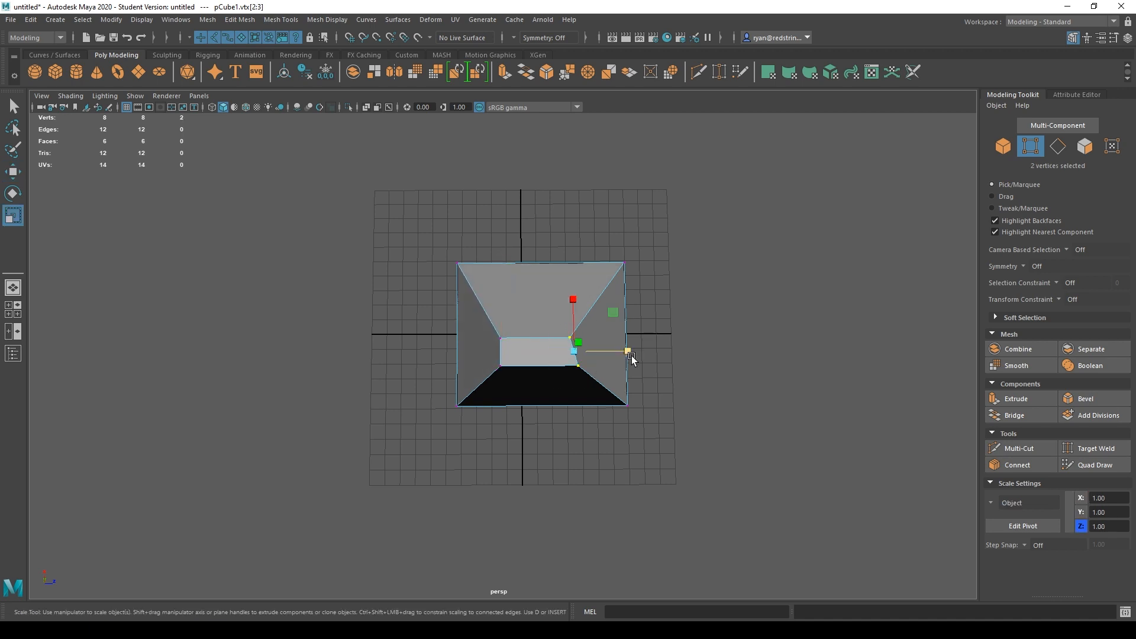
alt+drag(449, 397, 570, 318)
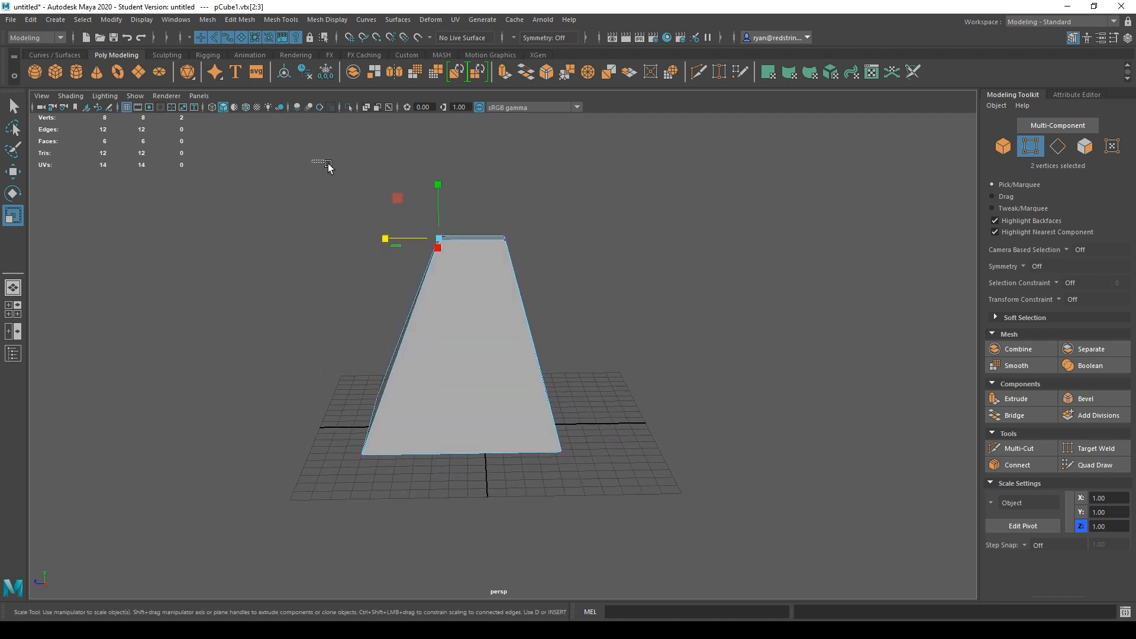
Step: Select the four top vertices and move them to about X 4.17, Y 42.78, Z 12.92 in world space, shortening the block
drag(330, 168, 603, 290)
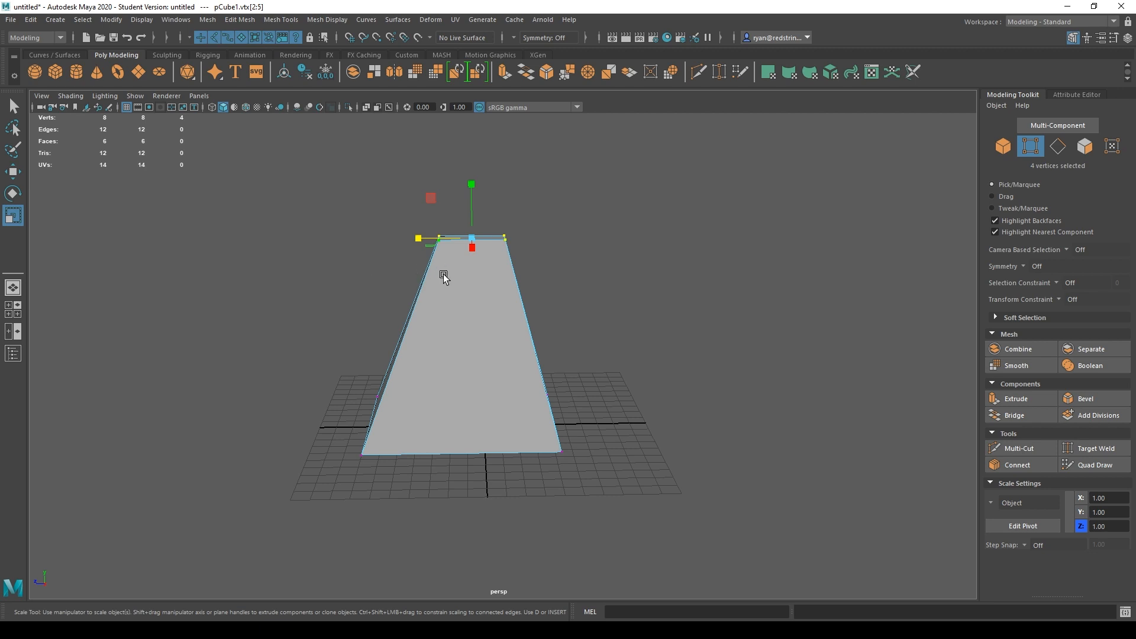
mouse_move(462, 279)
right_down()
mouse_move(472, 267)
mouse_move(453, 281)
mouse_move(463, 309)
mouse_move(462, 275)
right_up()
drag(346, 164, 528, 281)
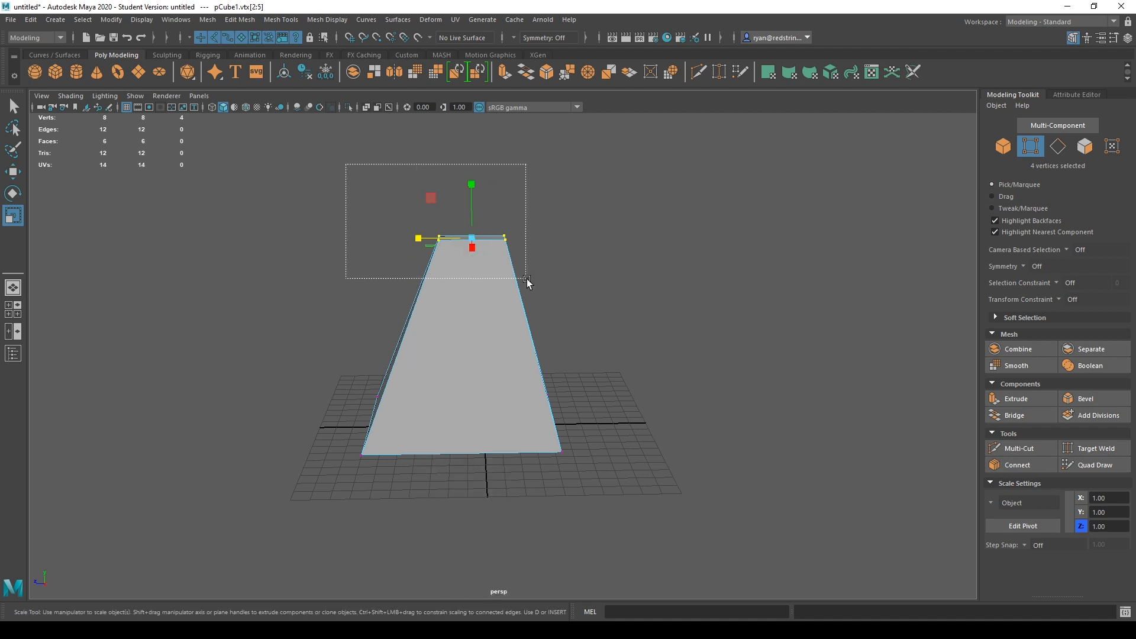
key(w)
drag(431, 198, 421, 287)
alt+drag(337, 386, 457, 388)
drag(542, 332, 599, 335)
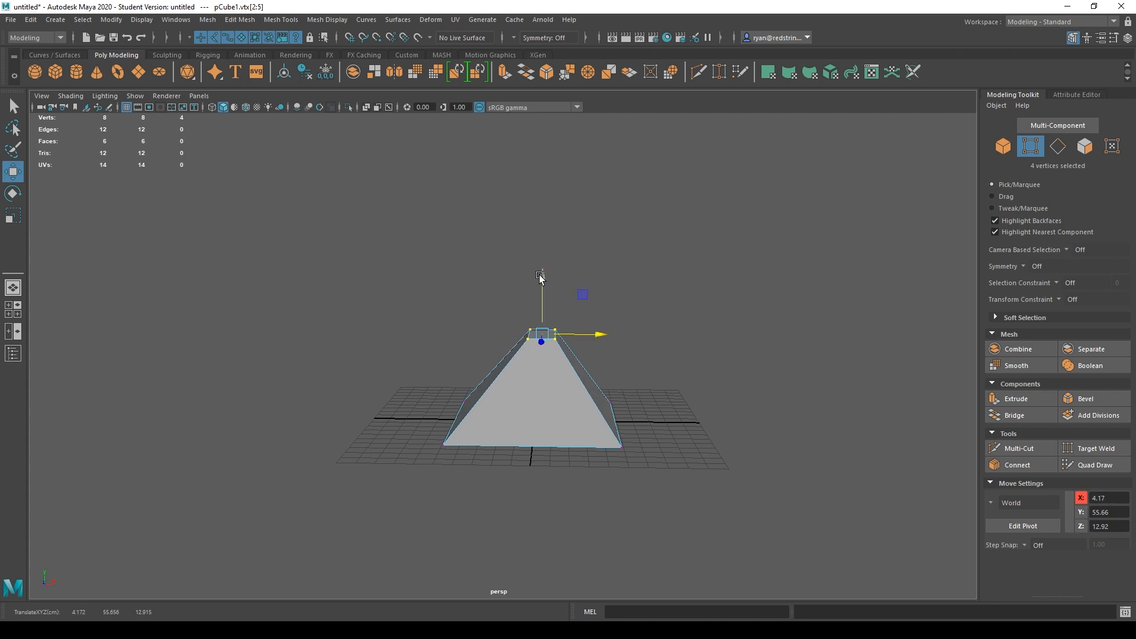
drag(540, 278, 541, 300)
Step: Rotate the four top vertices about the X axis to slant the top, and clear the selection
alt+drag(486, 386, 616, 366)
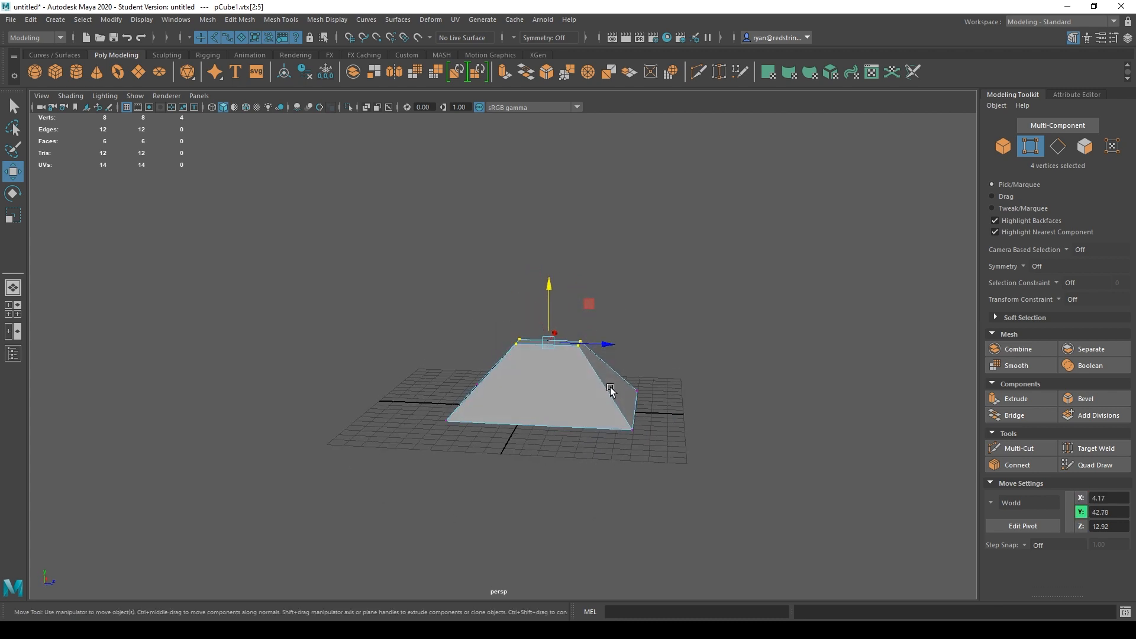
key(e)
mouse_move(590, 312)
mouse_down()
mouse_move(552, 300)
mouse_move(599, 330)
mouse_up()
alt+drag(703, 310, 456, 315)
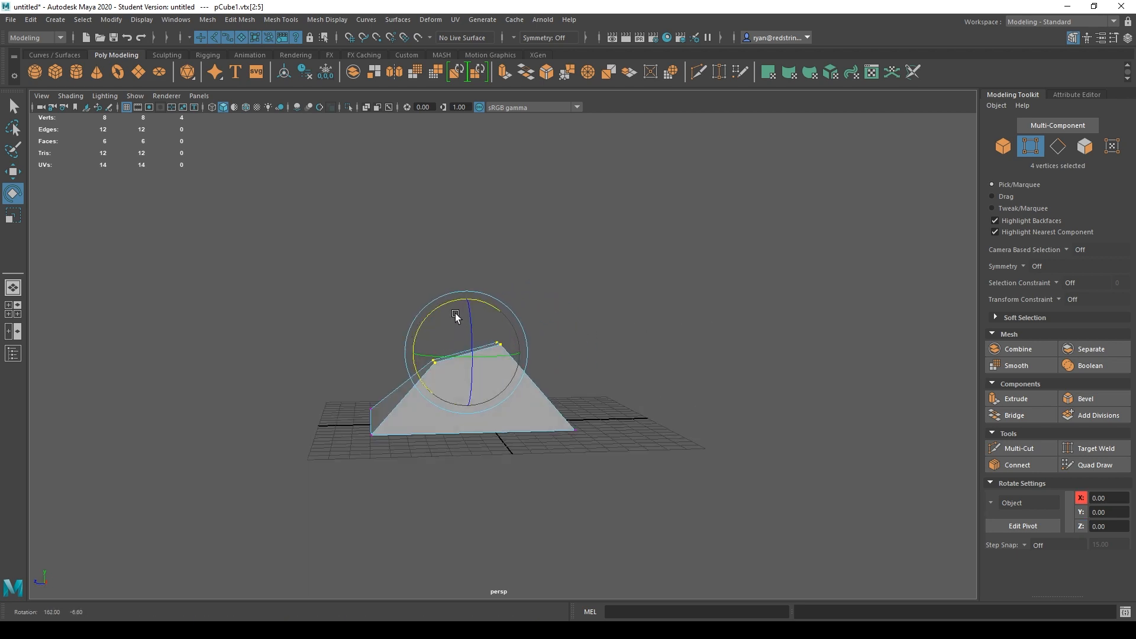
click(759, 316)
alt+drag(409, 371, 577, 377)
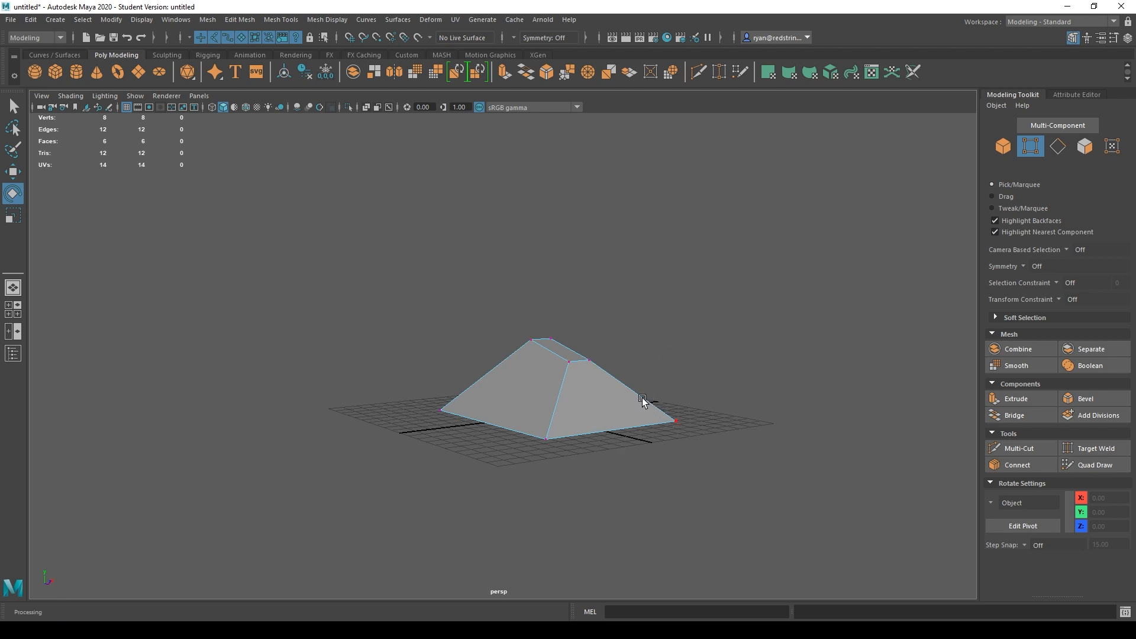
alt+drag(644, 401, 572, 395)
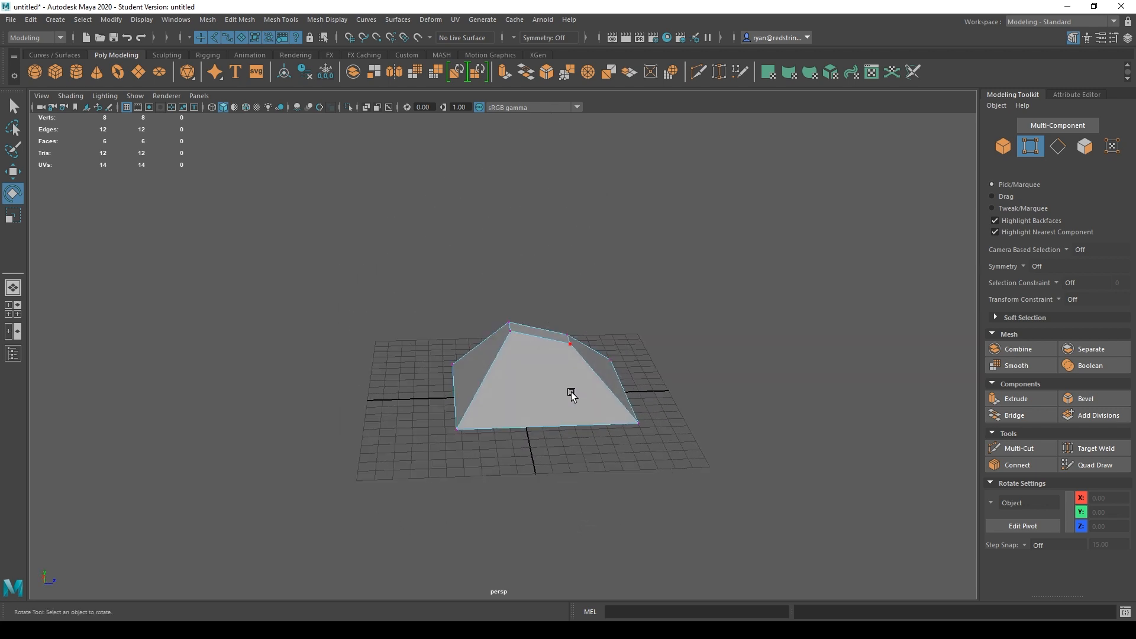